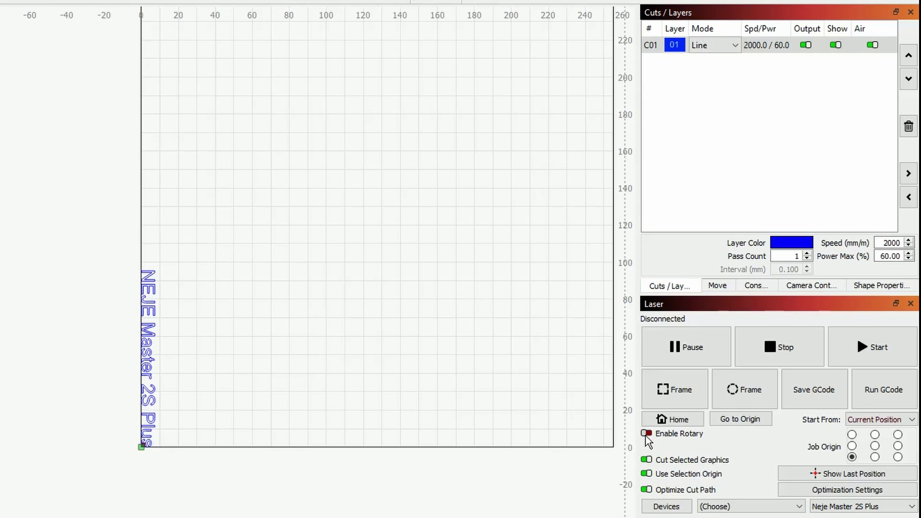
Switch on Enable Rotary in the Laser panel so the laser status reads Mirror output.
{"action": "left_click", "coordinate": [646, 433]}
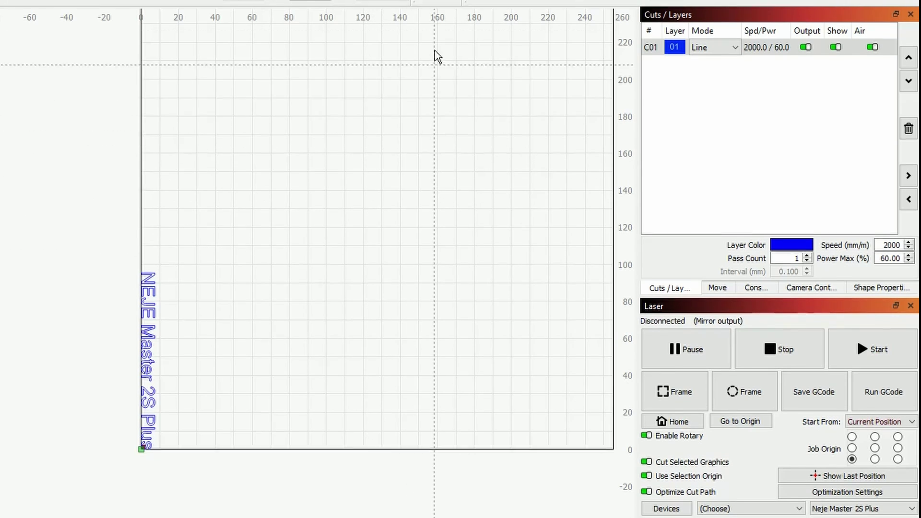
Choose the Roller rotary type and check 40.35 mm per rotation and 17 mm roller diameter.
{"action": "left_click", "coordinate": [427, 22]}
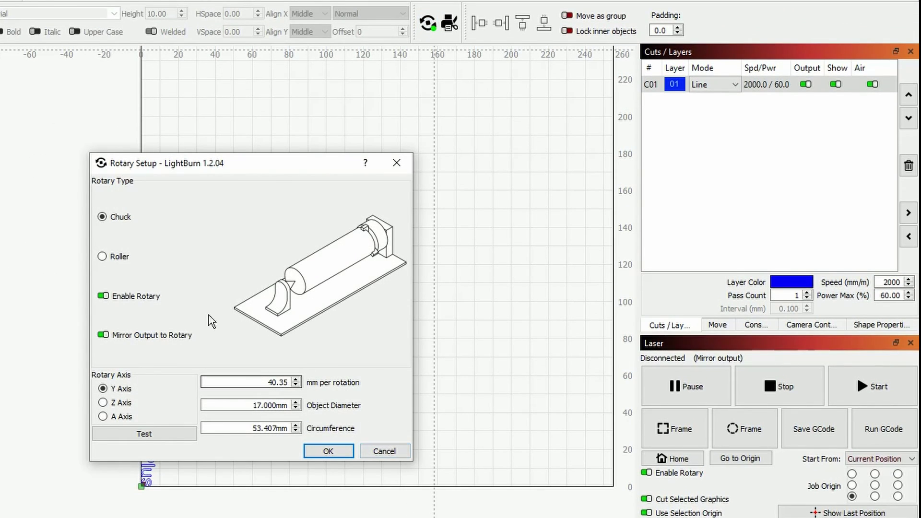
{"action": "left_click", "coordinate": [102, 256]}
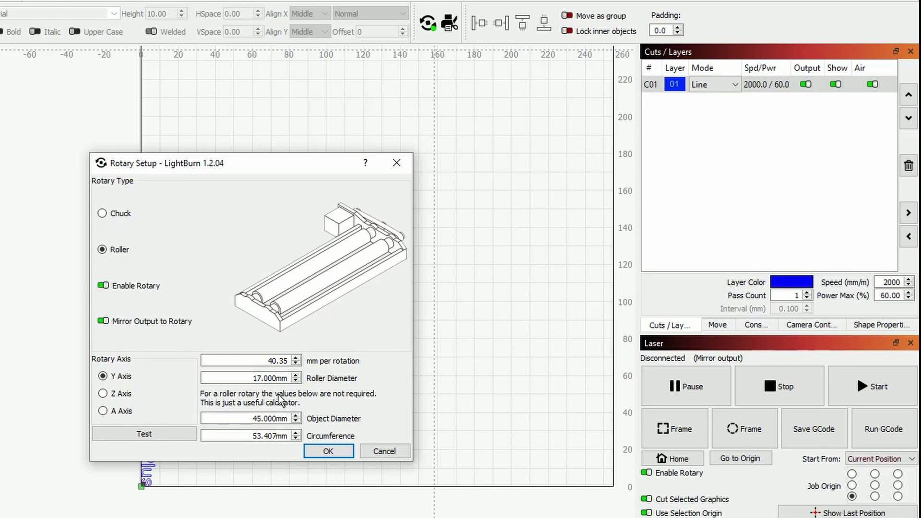
{"action": "double_click", "coordinate": [272, 361]}
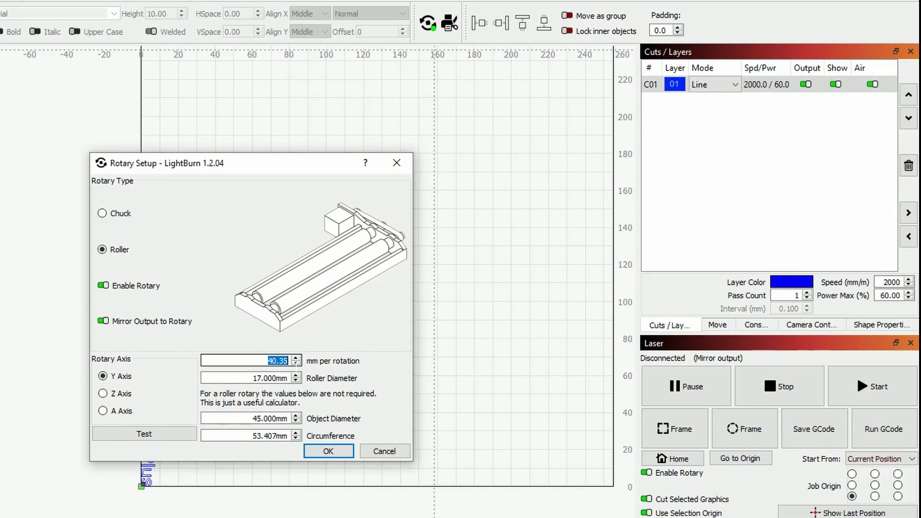
{"action": "double_click", "coordinate": [264, 378]}
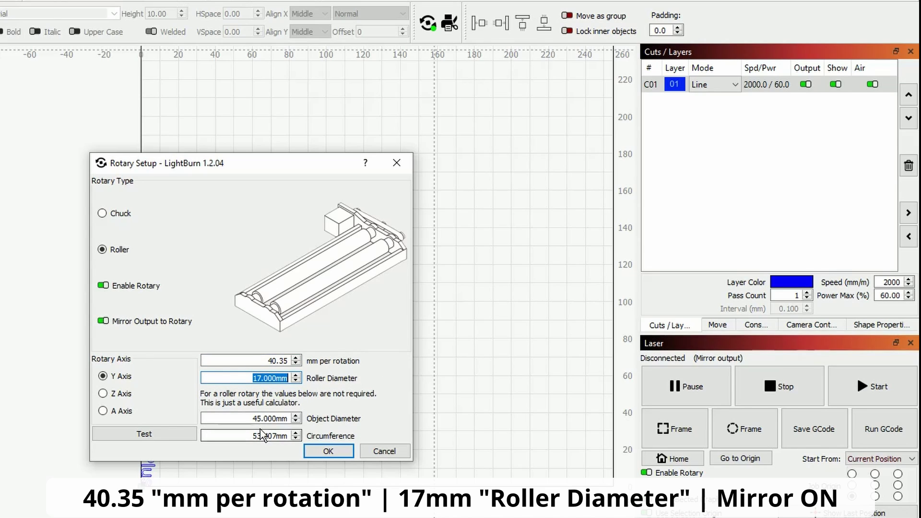
{"action": "left_click_drag", "start_coordinate": [249, 419], "coordinate": [289, 419]}
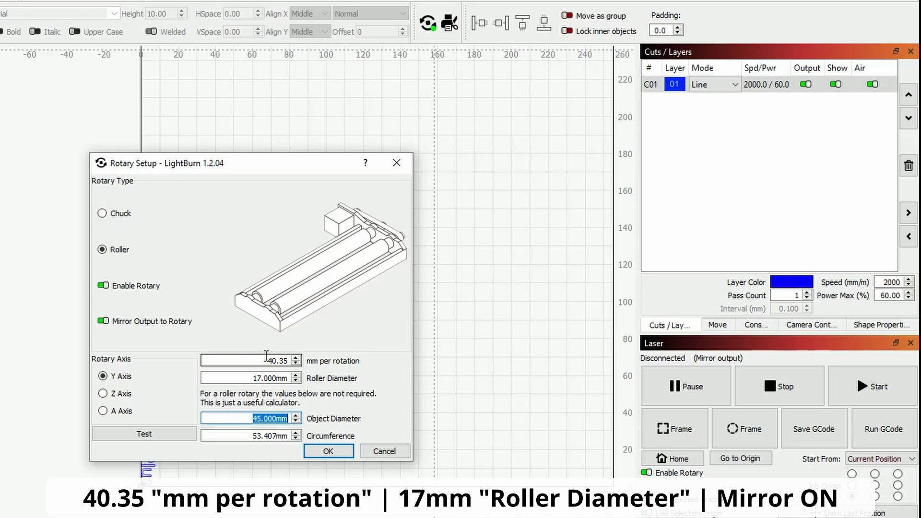
{"action": "double_click", "coordinate": [277, 360]}
{"action": "left_click_drag", "start_coordinate": [254, 373], "coordinate": [289, 378]}
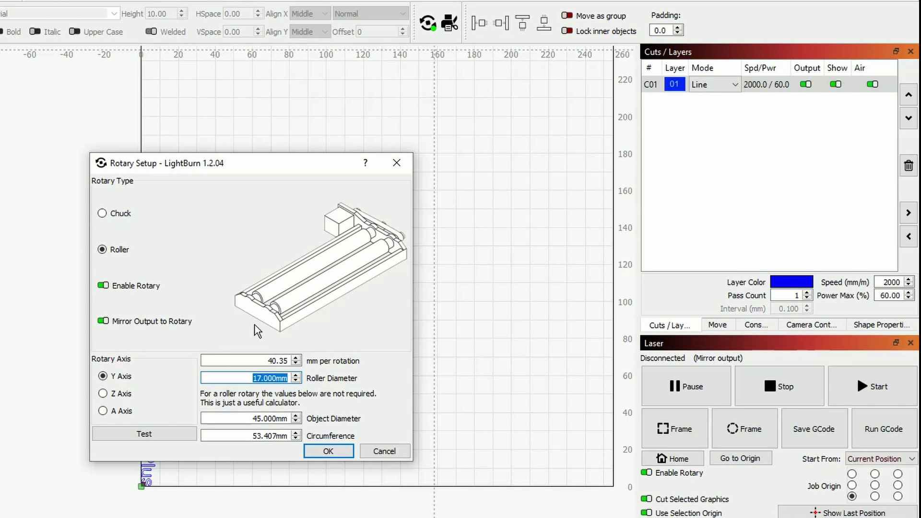
{"action": "left_click", "coordinate": [330, 454]}
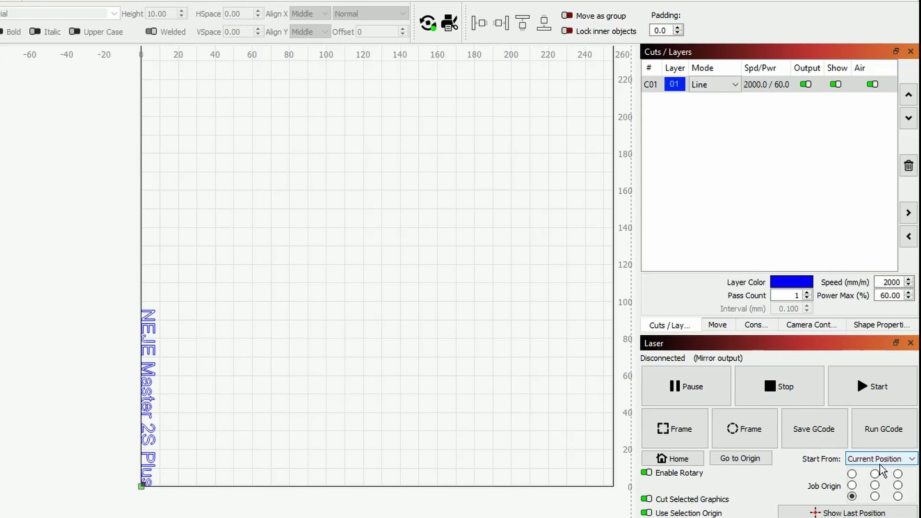
{"action": "left_click", "coordinate": [852, 485]}
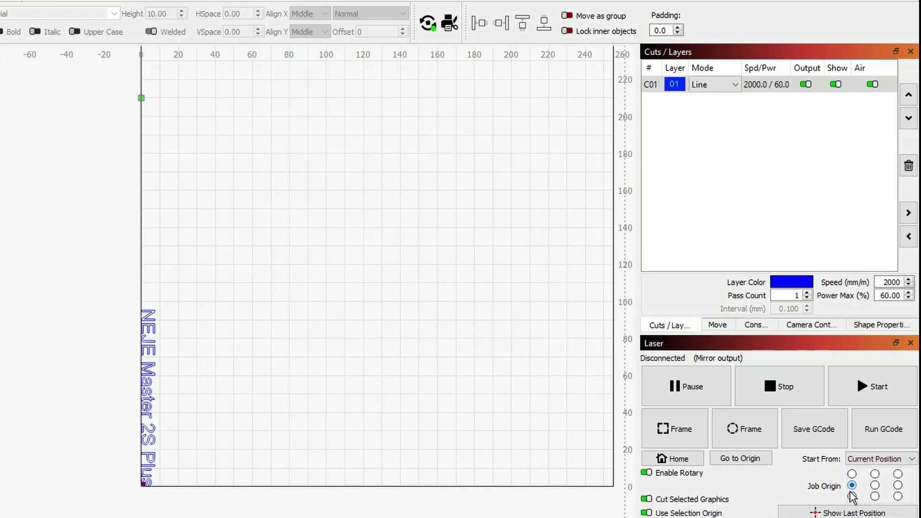
{"action": "left_click", "coordinate": [852, 497]}
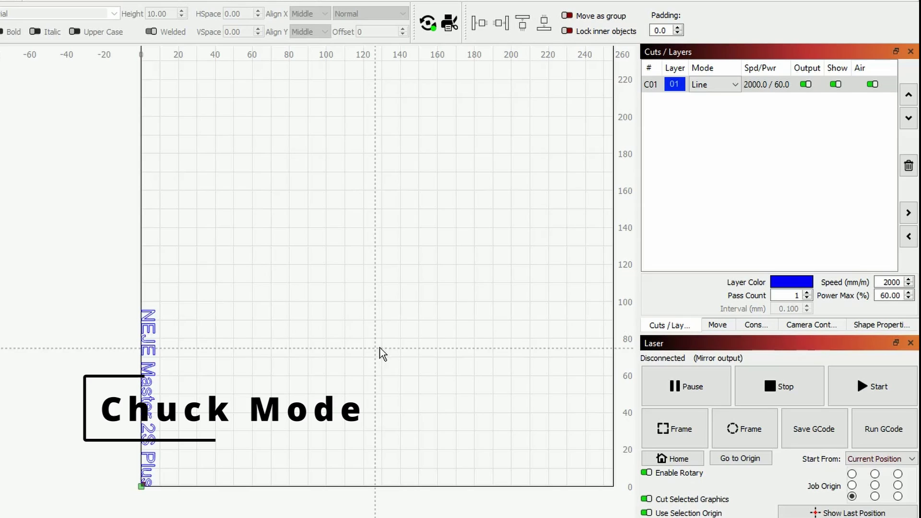
Make the rotary a Chuck with 160.14 mm per rotation and 43 mm object diameter, mirroring off, and confirm.
{"action": "left_click", "coordinate": [427, 24]}
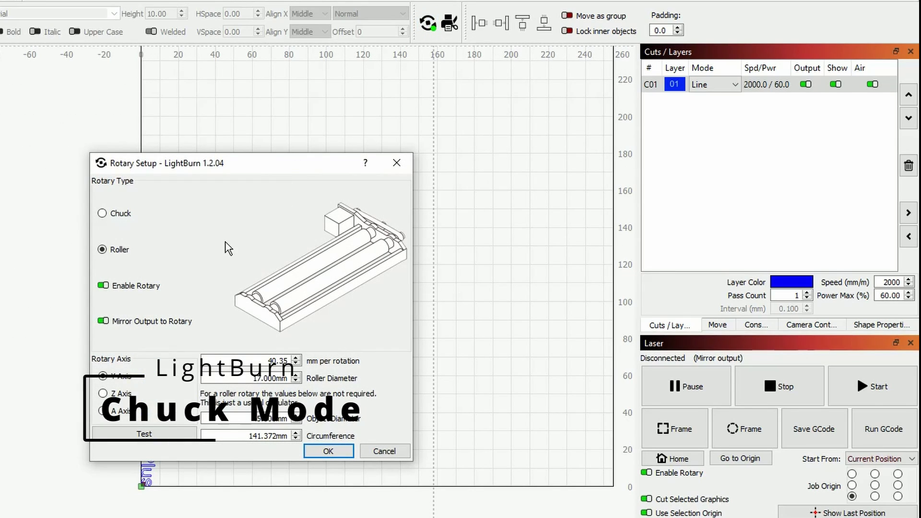
{"action": "left_click", "coordinate": [102, 214]}
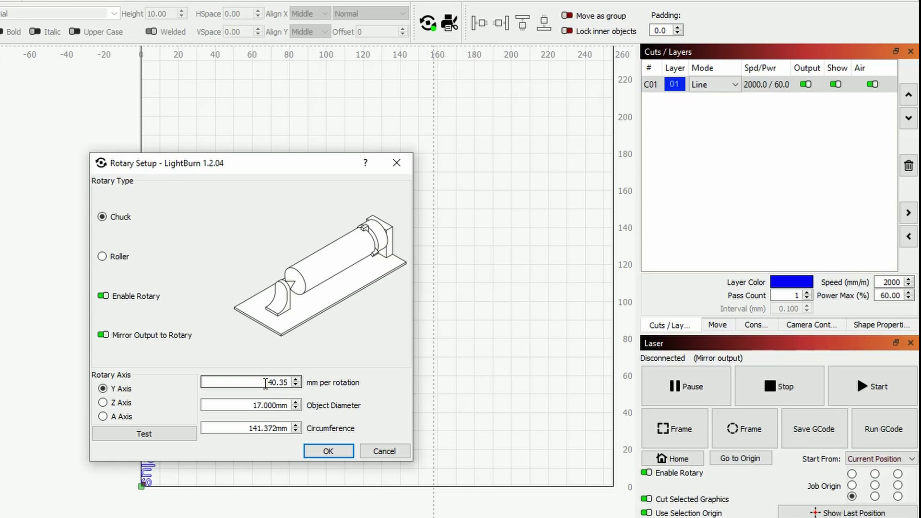
{"action": "left_click_drag", "start_coordinate": [268, 382], "coordinate": [289, 383]}
{"action": "type", "text": "1"}
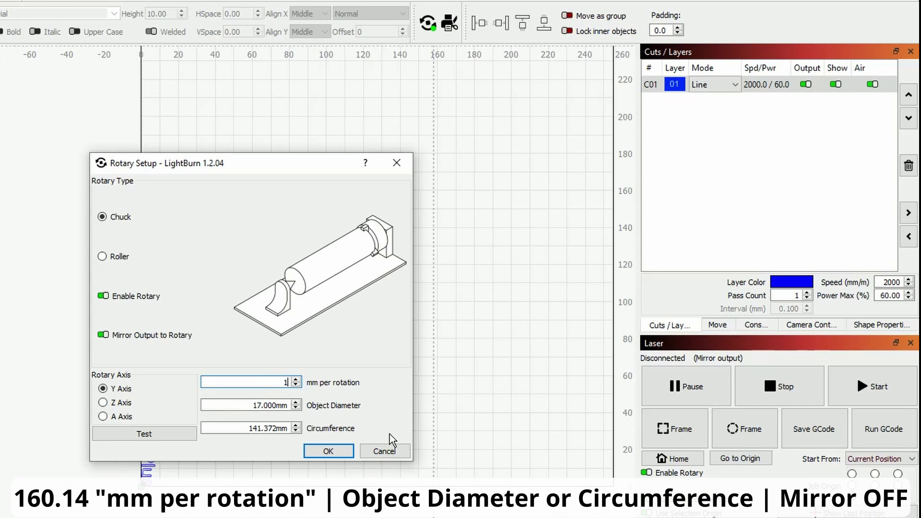
{"action": "type", "text": "60.14"}
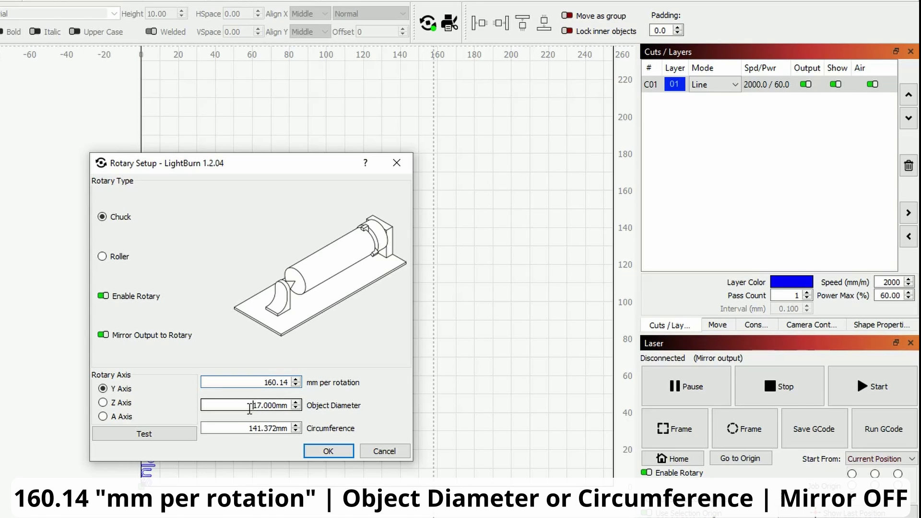
{"action": "left_click", "coordinate": [251, 405]}
{"action": "key", "text": "ctrl+a"}
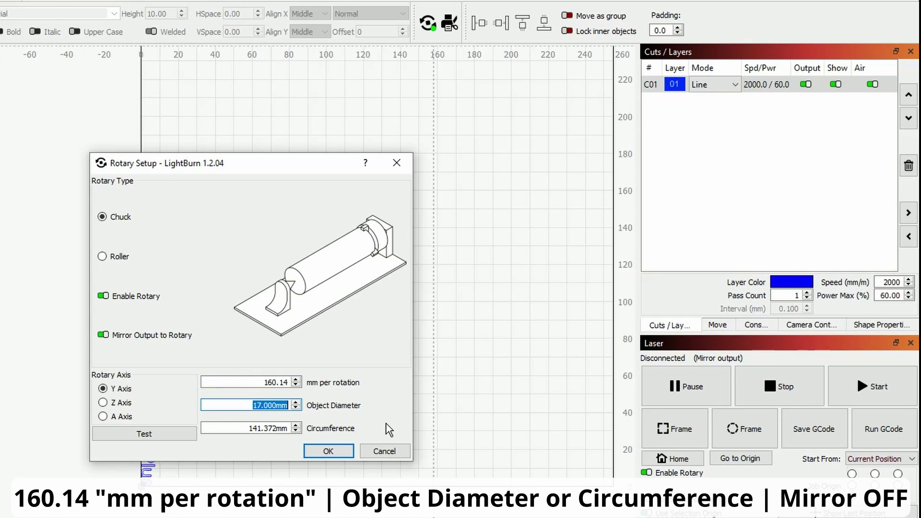
{"action": "type", "text": "43"}
{"action": "left_click", "coordinate": [264, 382]}
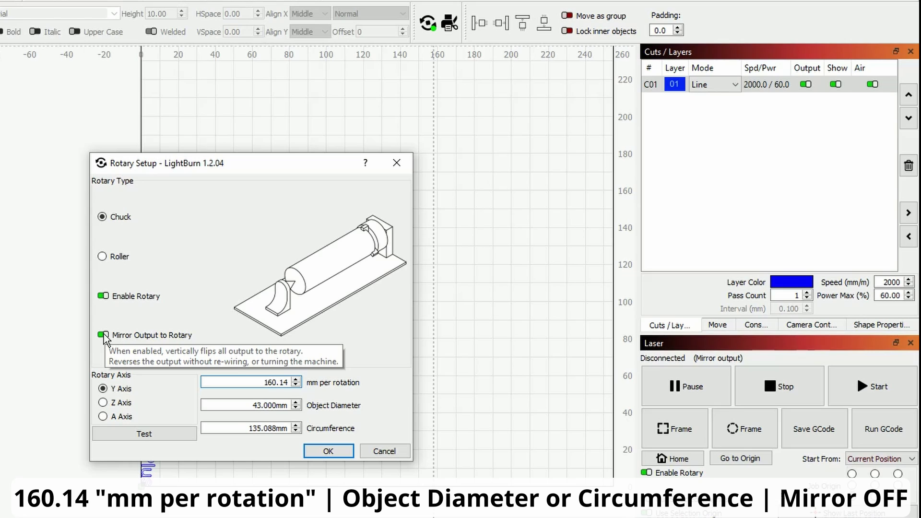
{"action": "left_click", "coordinate": [104, 336]}
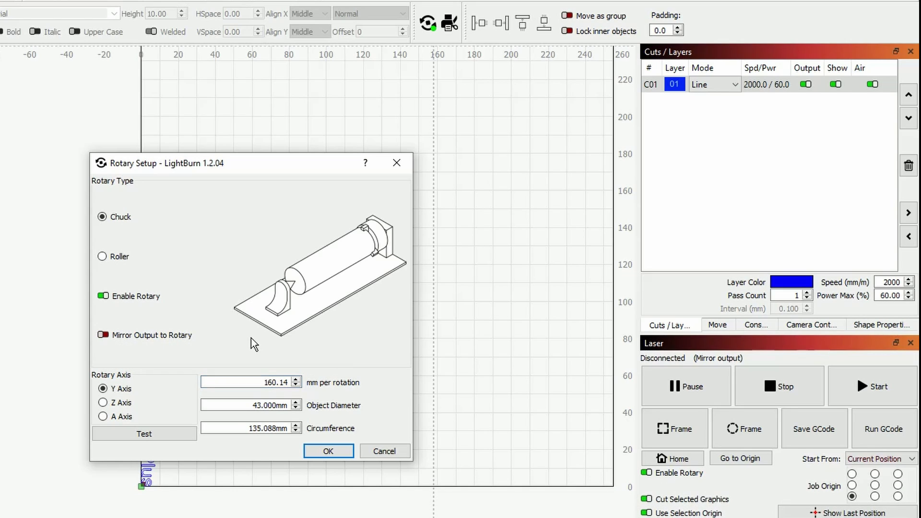
{"action": "left_click", "coordinate": [328, 453]}
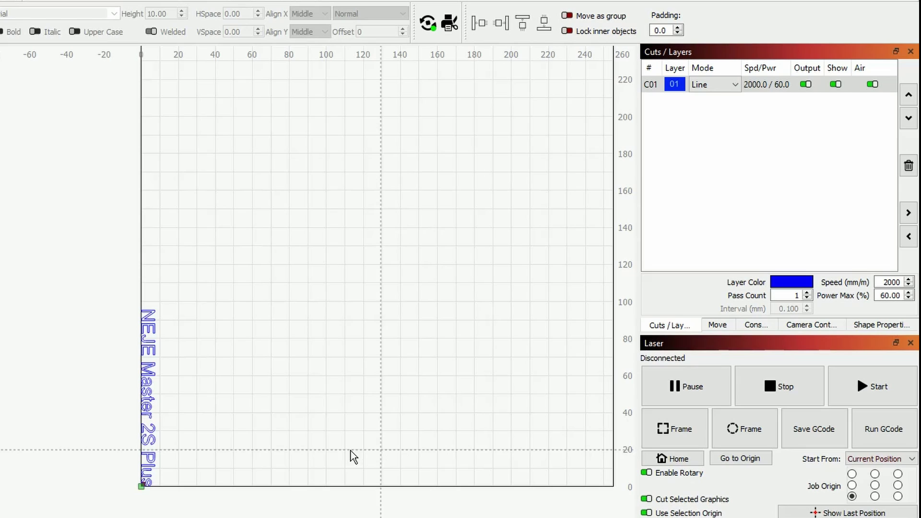
Marquee-select the NEJE Master 2S Plus text on the LightBurn canvas.
{"action": "left_click_drag", "start_coordinate": [82, 257], "coordinate": [264, 495]}
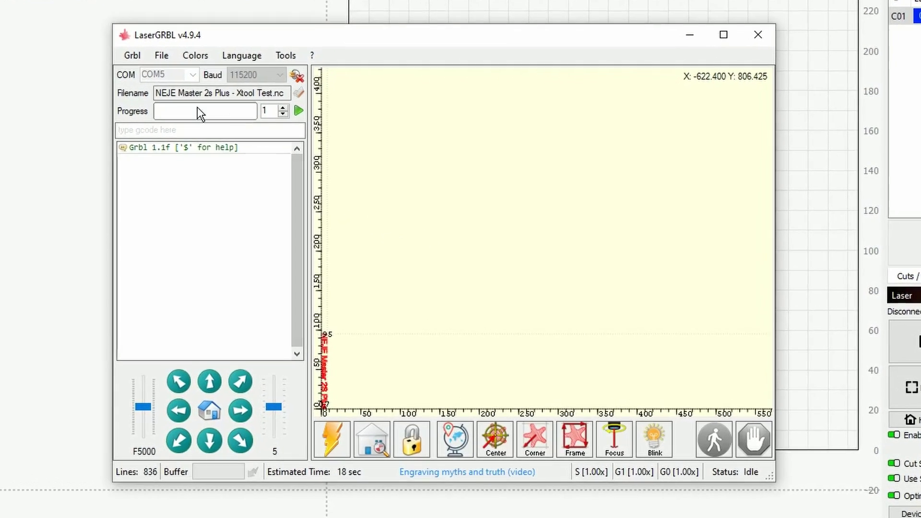
Open the Grbl $$ configuration table and look over the homing entries $22, $23 and $30.
{"action": "left_click", "coordinate": [132, 55]}
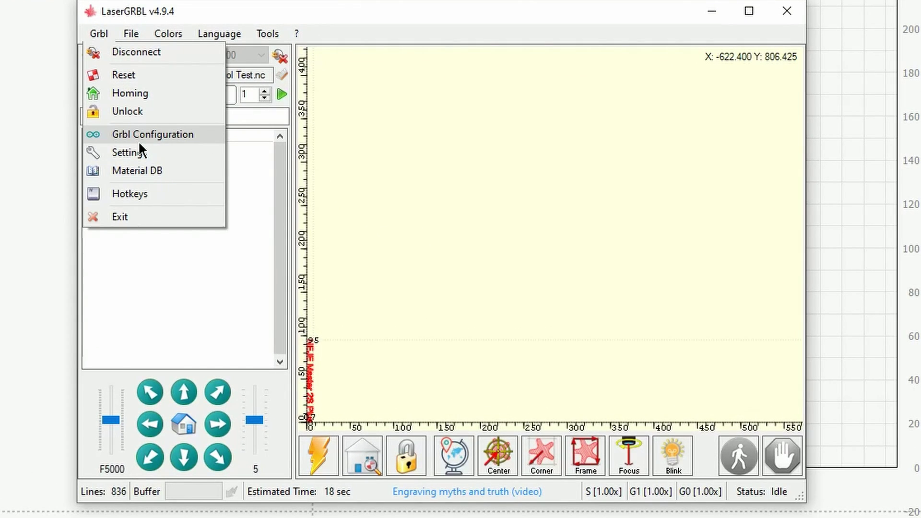
{"action": "left_click", "coordinate": [139, 137]}
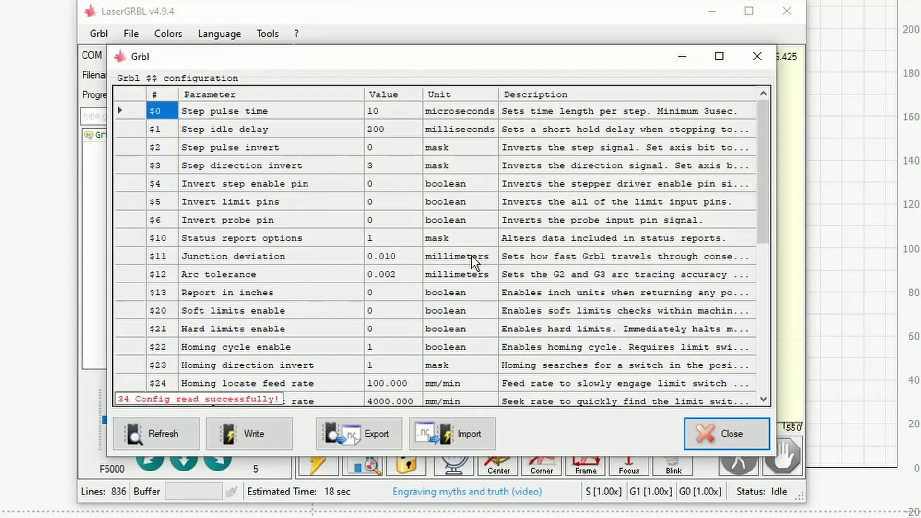
{"action": "scroll", "coordinate": [364, 297], "scroll_direction": "down", "scroll_amount": 1}
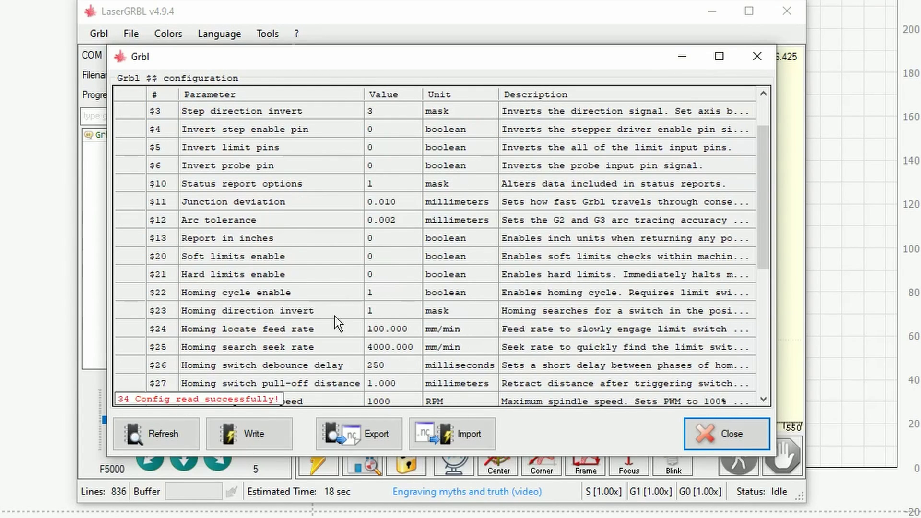
{"action": "left_click", "coordinate": [154, 295]}
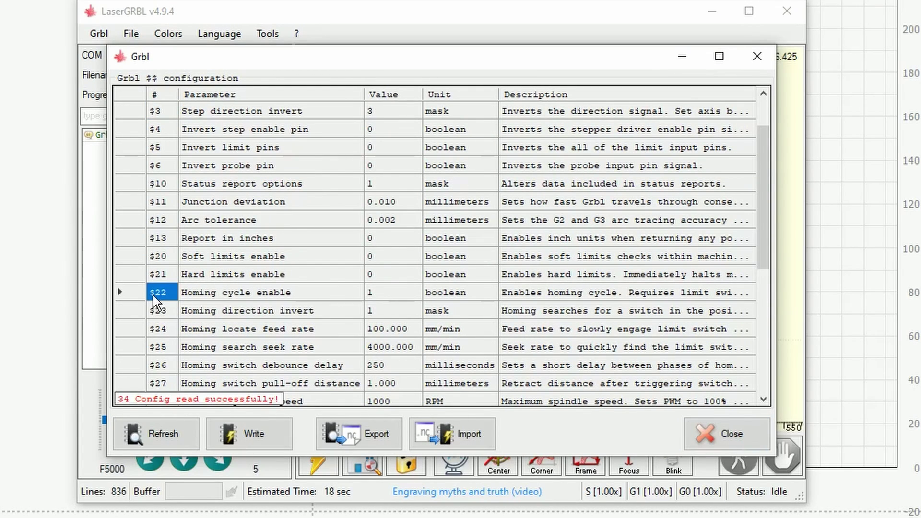
{"action": "left_click", "coordinate": [239, 295]}
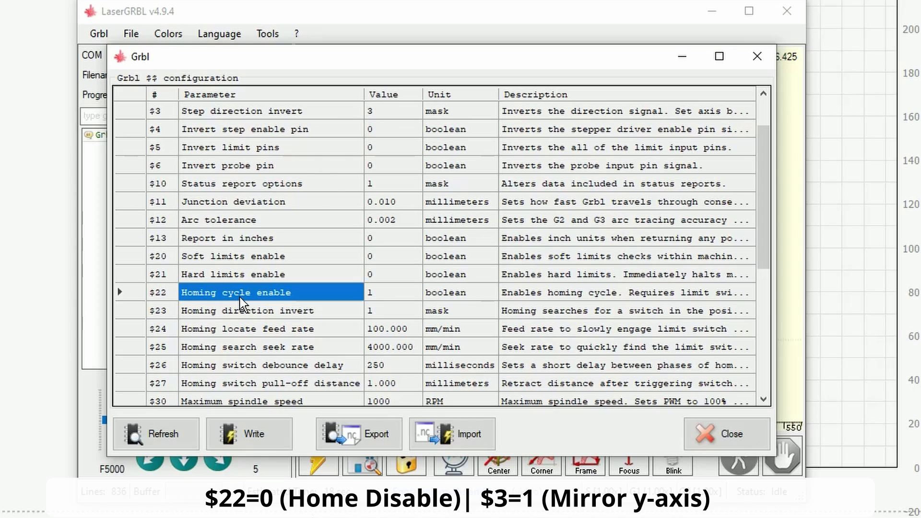
{"action": "left_click", "coordinate": [402, 292]}
{"action": "left_click", "coordinate": [403, 293]}
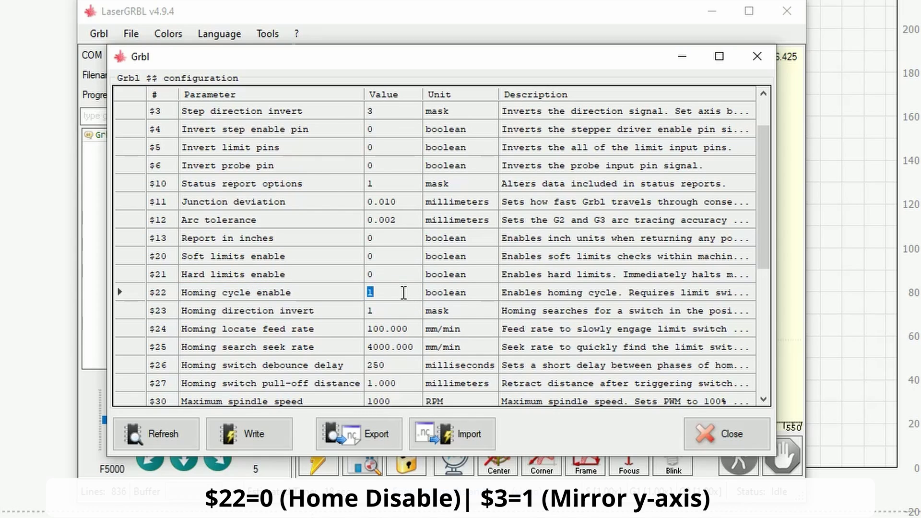
{"action": "type", "text": "0"}
{"action": "key", "text": "Escape"}
{"action": "left_click", "coordinate": [509, 303]}
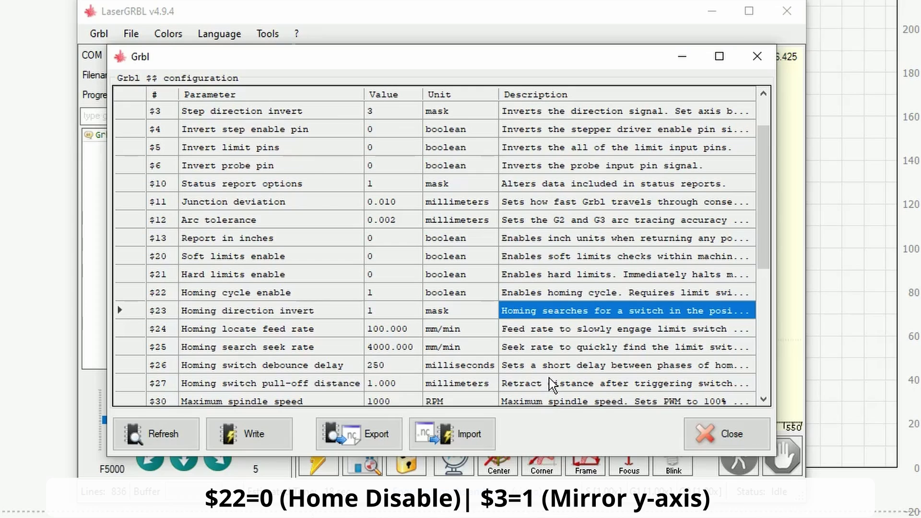
{"action": "left_click", "coordinate": [544, 396]}
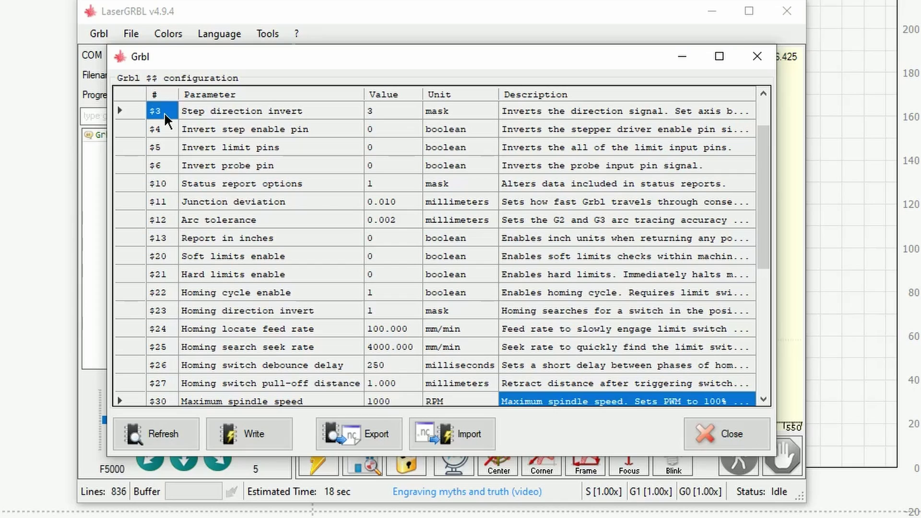
Set $3 step direction invert to 1 and $22 homing cycle to 0, write, and close.
{"action": "left_click", "coordinate": [221, 115]}
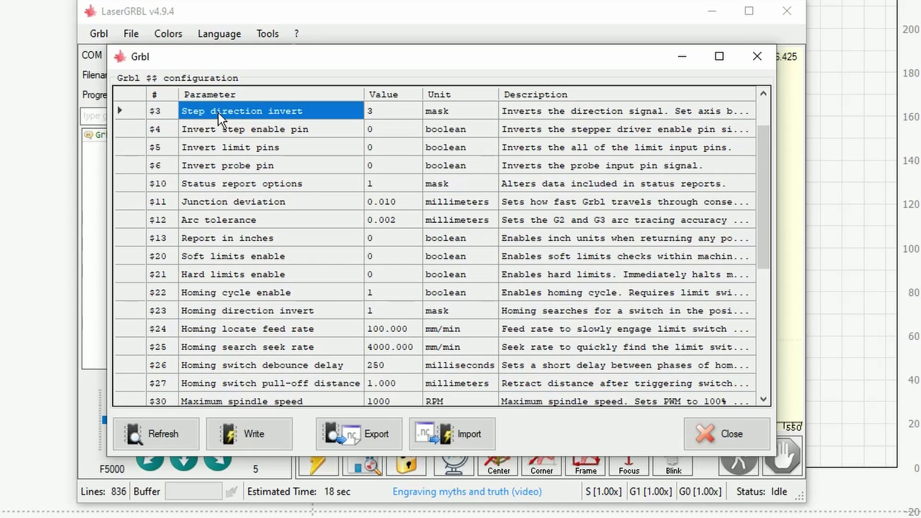
{"action": "left_click", "coordinate": [390, 117]}
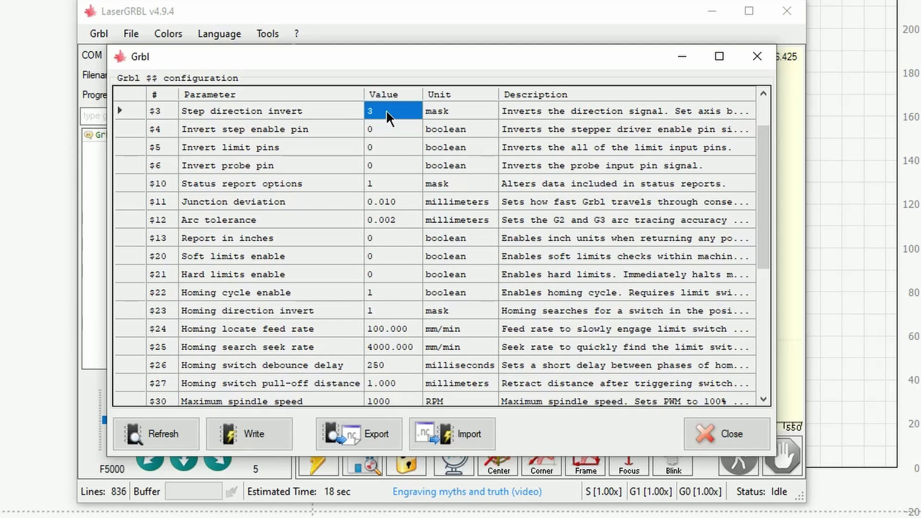
{"action": "left_click", "coordinate": [387, 111]}
{"action": "type", "text": "1"}
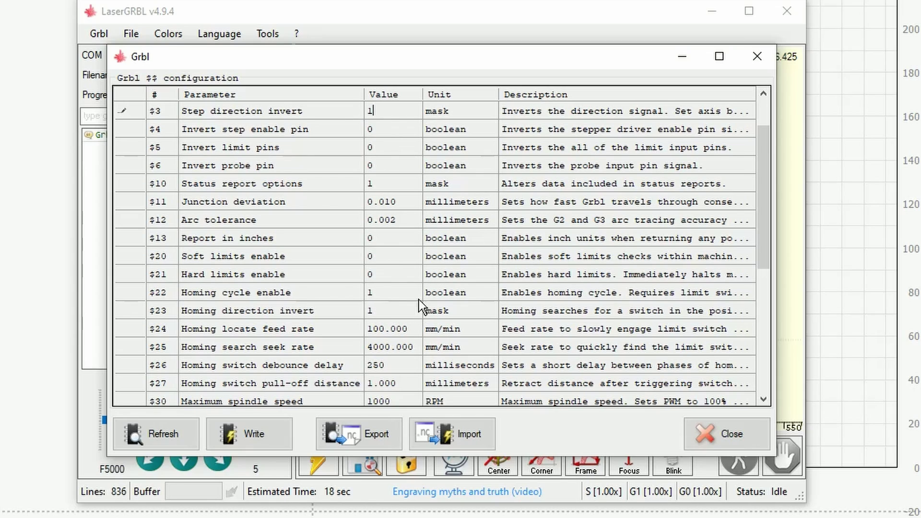
{"action": "left_click", "coordinate": [379, 298]}
{"action": "left_click", "coordinate": [379, 296]}
{"action": "type", "text": "0"}
{"action": "left_click", "coordinate": [398, 271]}
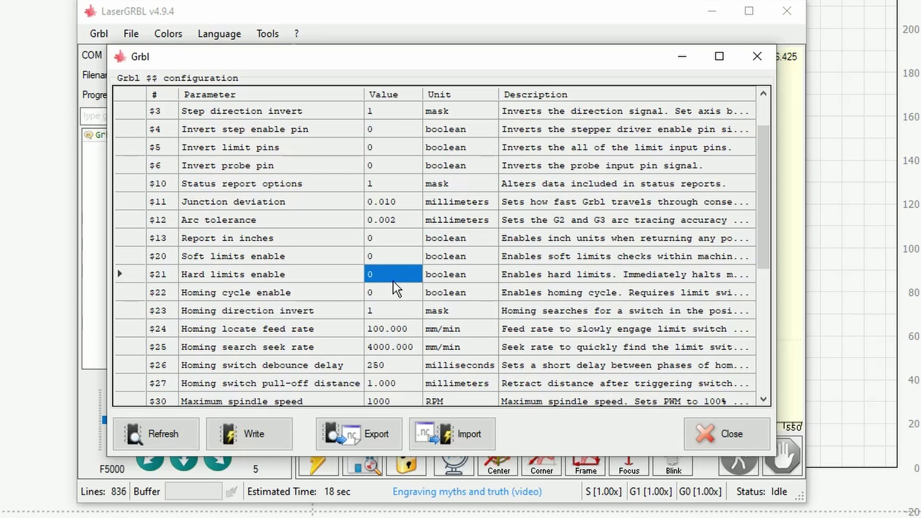
{"action": "left_click", "coordinate": [244, 433]}
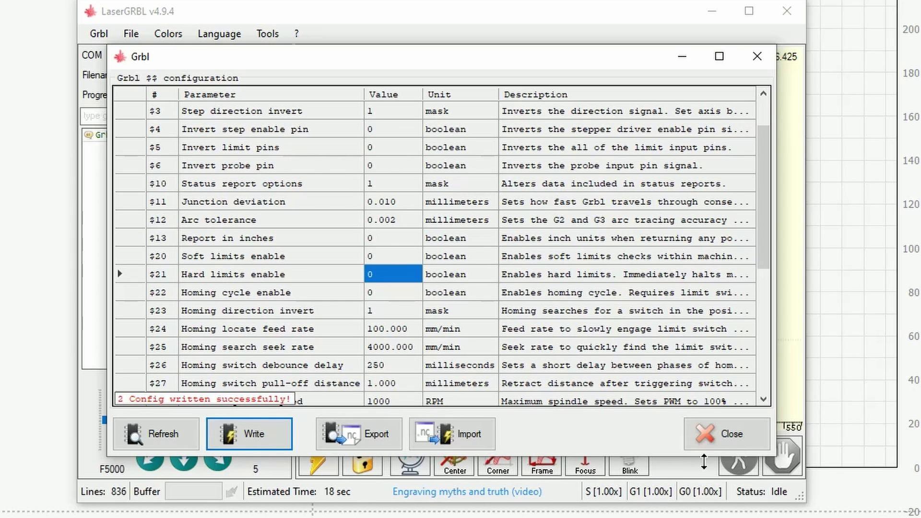
{"action": "left_click", "coordinate": [715, 445]}
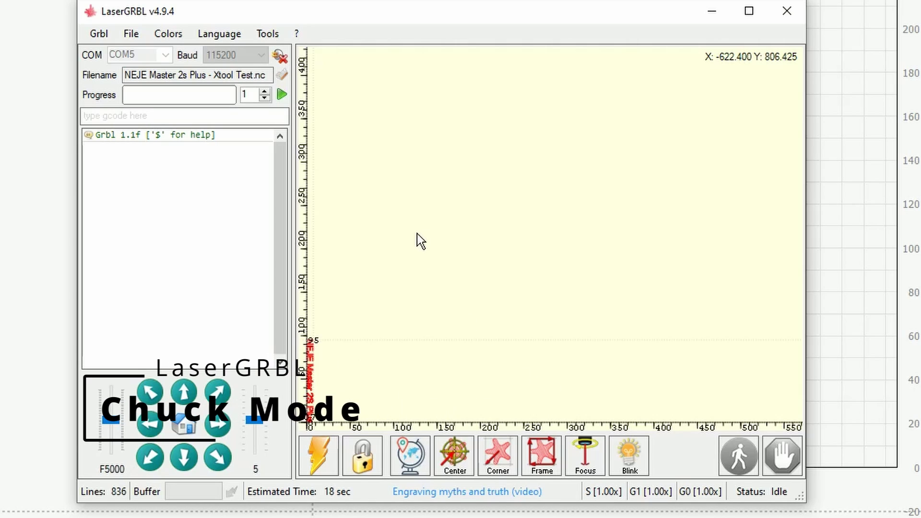
Reopen Grbl Configuration and change the $3 step direction invert value back to 3.
{"action": "left_click", "coordinate": [106, 36]}
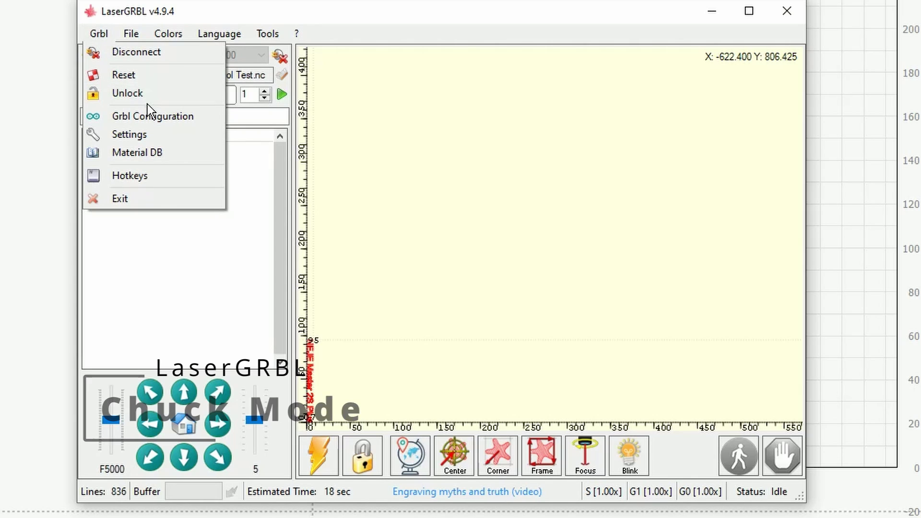
{"action": "left_click", "coordinate": [144, 116]}
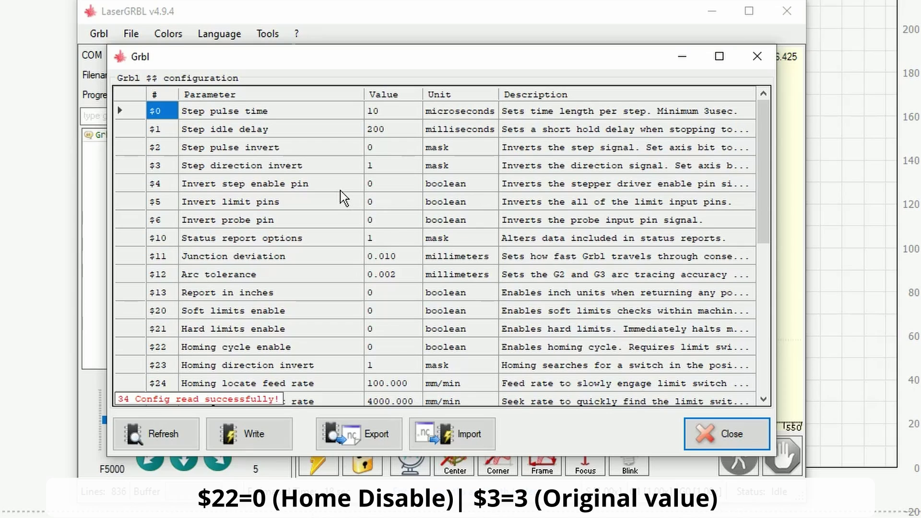
{"action": "left_click", "coordinate": [389, 168]}
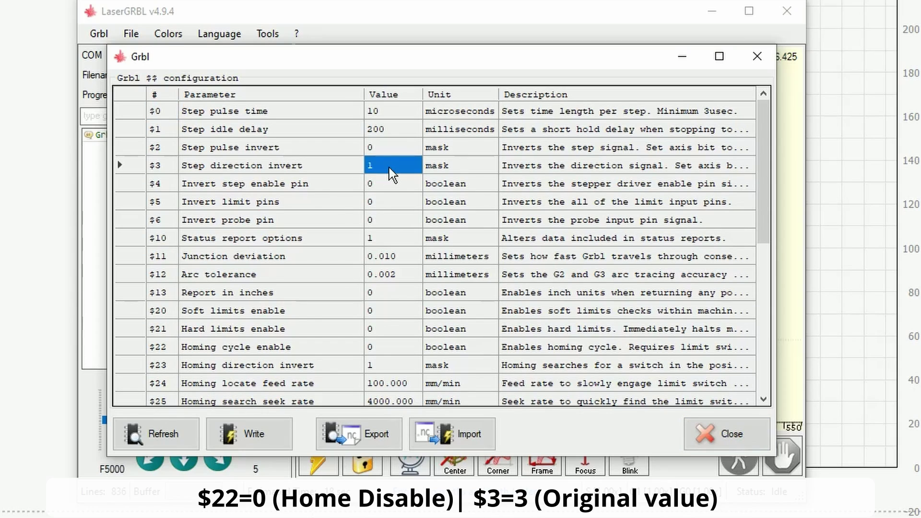
{"action": "left_click", "coordinate": [378, 165]}
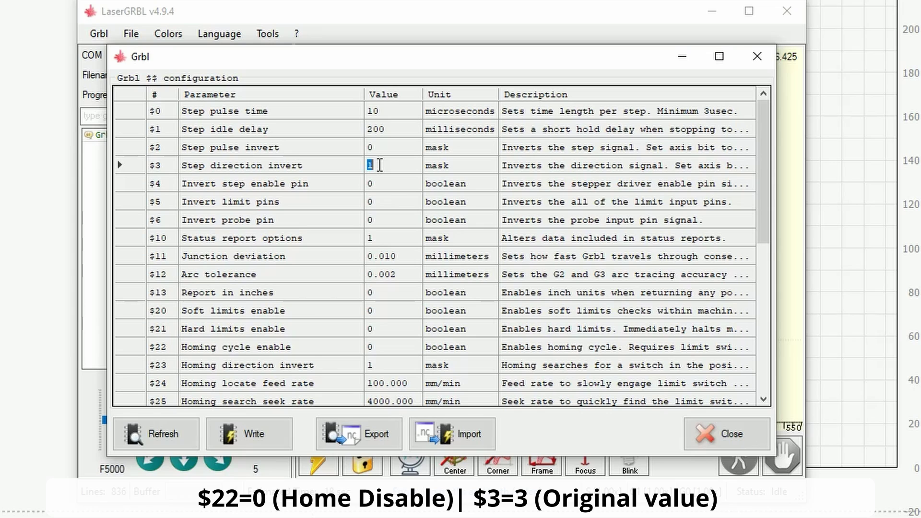
{"action": "type", "text": "3"}
{"action": "key", "text": "Return"}
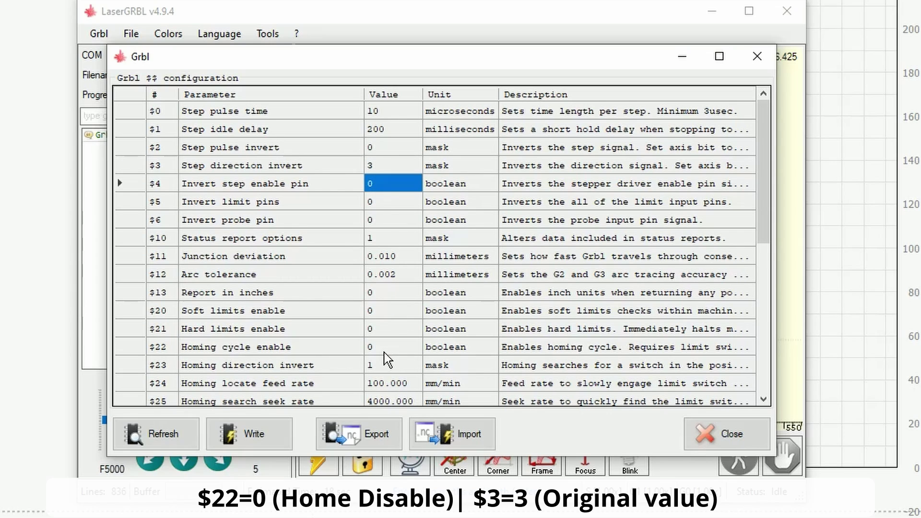
Replace the $101 Y-axis travel resolution of 80.000 with 94.75.
{"action": "scroll", "coordinate": [385, 353], "scroll_direction": "down", "scroll_amount": 4}
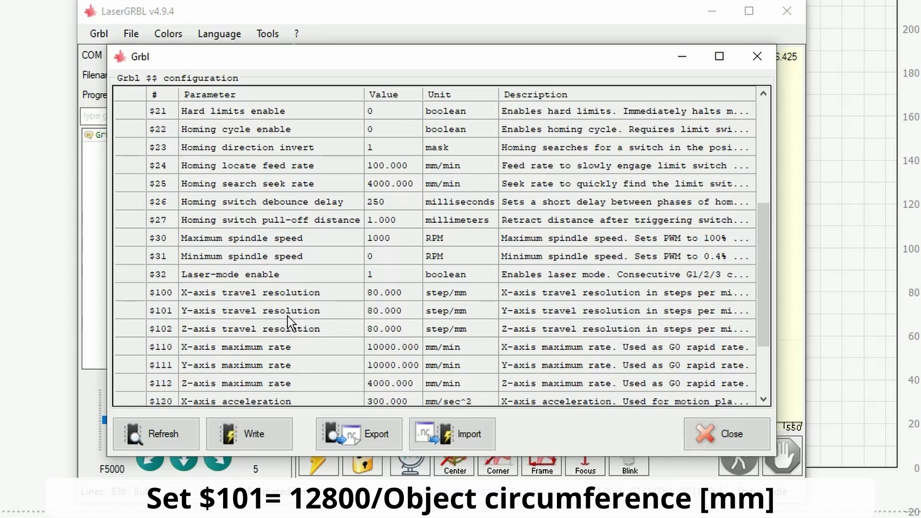
{"action": "left_click", "coordinate": [402, 314]}
{"action": "left_click", "coordinate": [403, 313]}
{"action": "left_click", "coordinate": [405, 314]}
{"action": "double_click", "coordinate": [399, 314]}
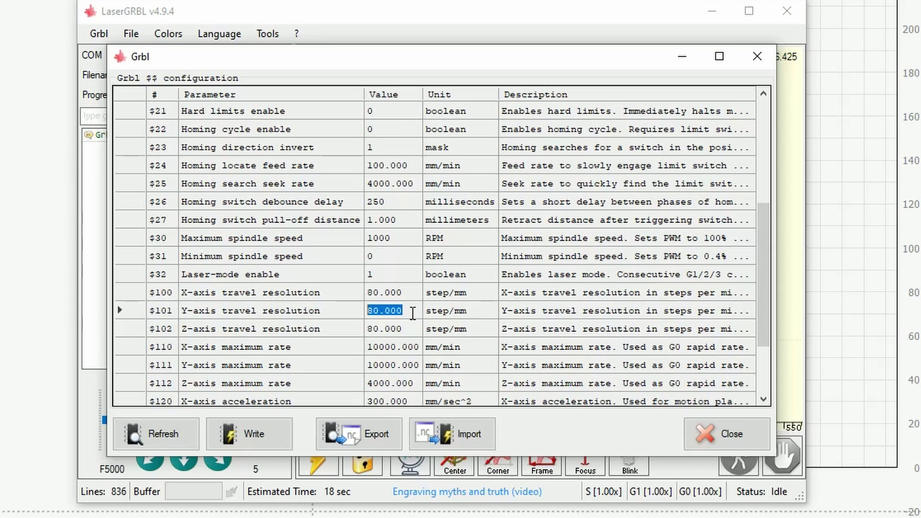
{"action": "type", "text": "94.75"}
{"action": "key", "text": "shift+Tab"}
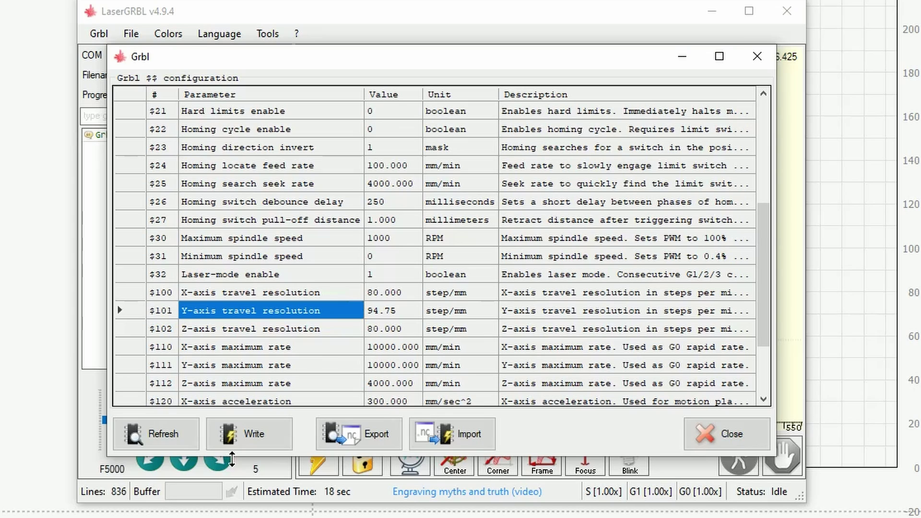
Write the new resolution to the controller and close the configuration, confirming the prompt.
{"action": "left_click", "coordinate": [252, 436]}
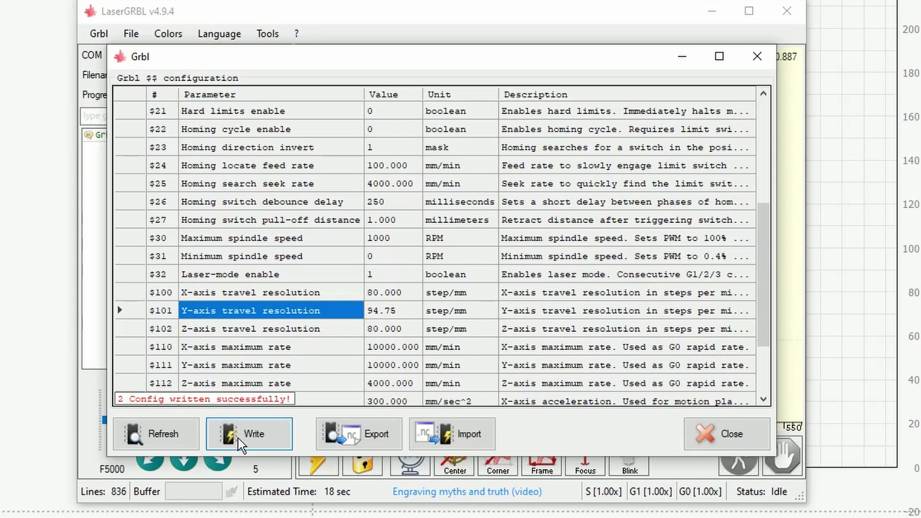
{"action": "left_click", "coordinate": [762, 448]}
{"action": "left_click", "coordinate": [441, 321]}
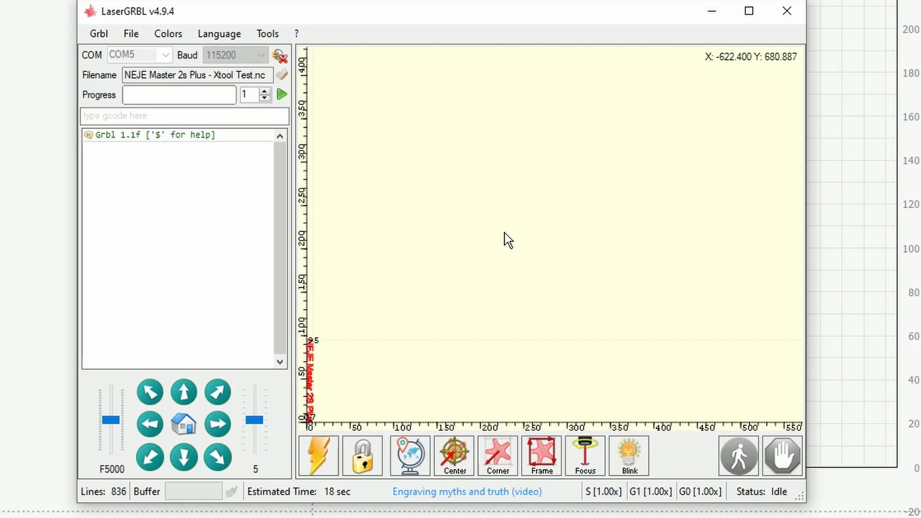
Reopen Grbl Configuration and set the $22 homing cycle back to 1.
{"action": "left_click", "coordinate": [100, 33]}
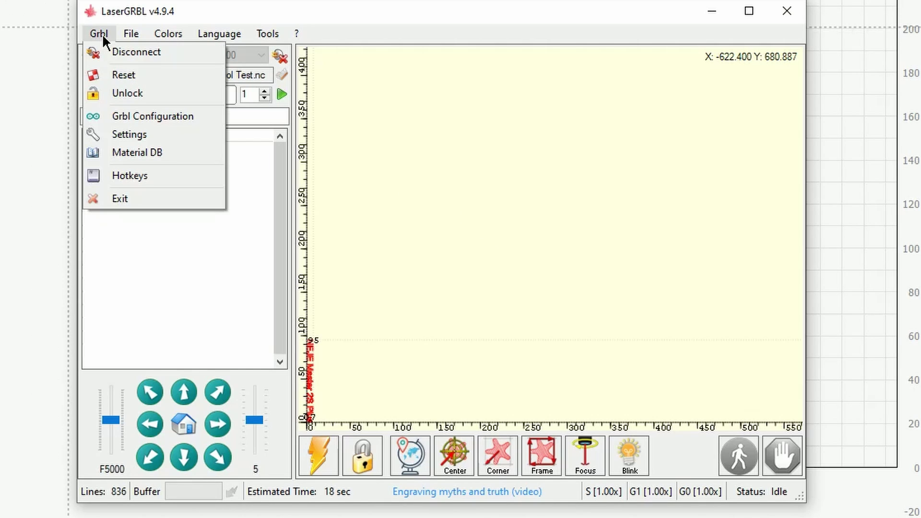
{"action": "left_click", "coordinate": [125, 117]}
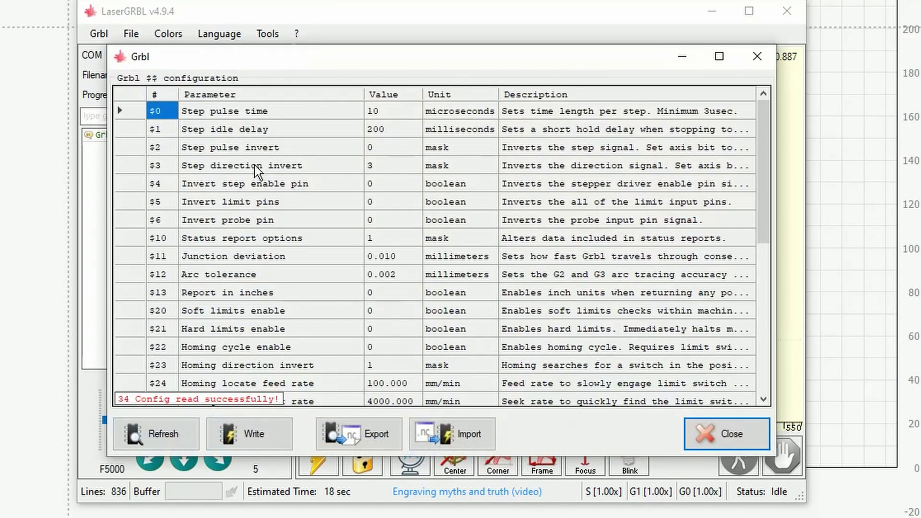
{"action": "left_click", "coordinate": [220, 163]}
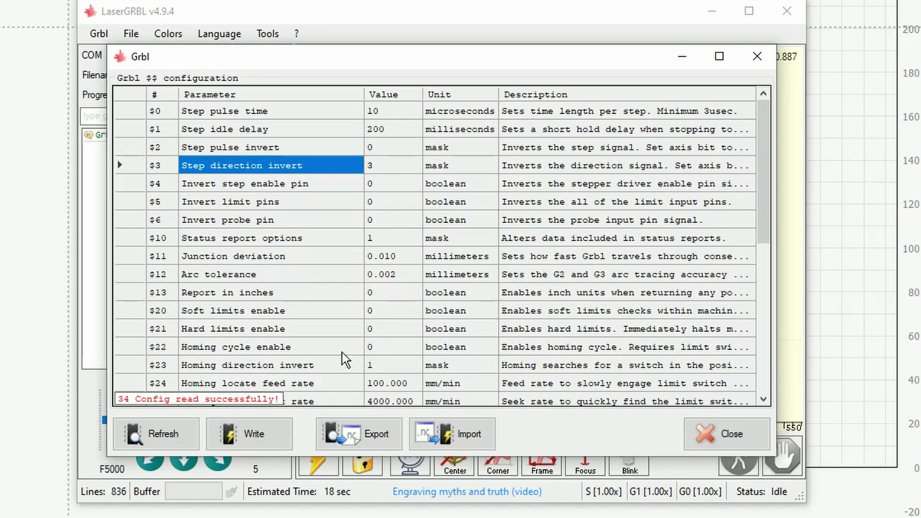
{"action": "left_click", "coordinate": [376, 348]}
{"action": "left_click", "coordinate": [376, 348]}
{"action": "type", "text": "1"}
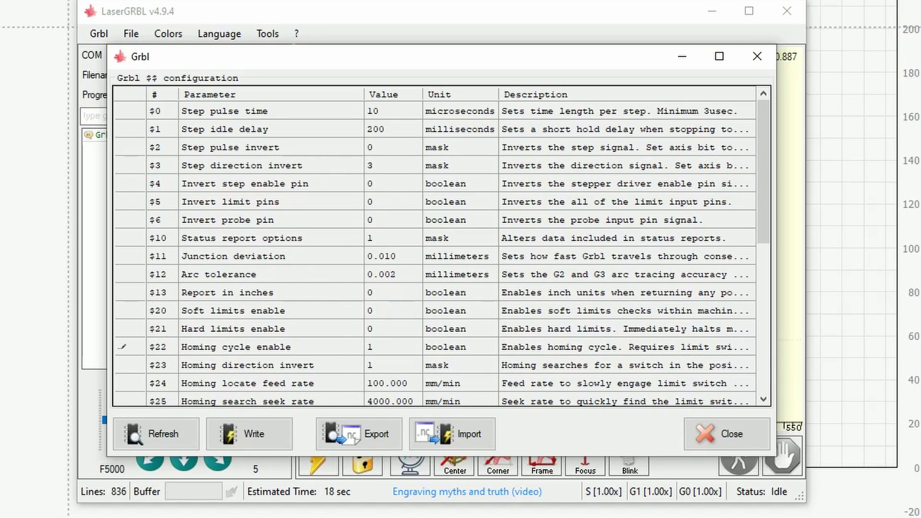
{"action": "left_click", "coordinate": [327, 344]}
Change $101 Y-axis resolution from 94.750 to 80 and write the values to the controller.
{"action": "scroll", "coordinate": [328, 347], "scroll_direction": "down", "scroll_amount": 5}
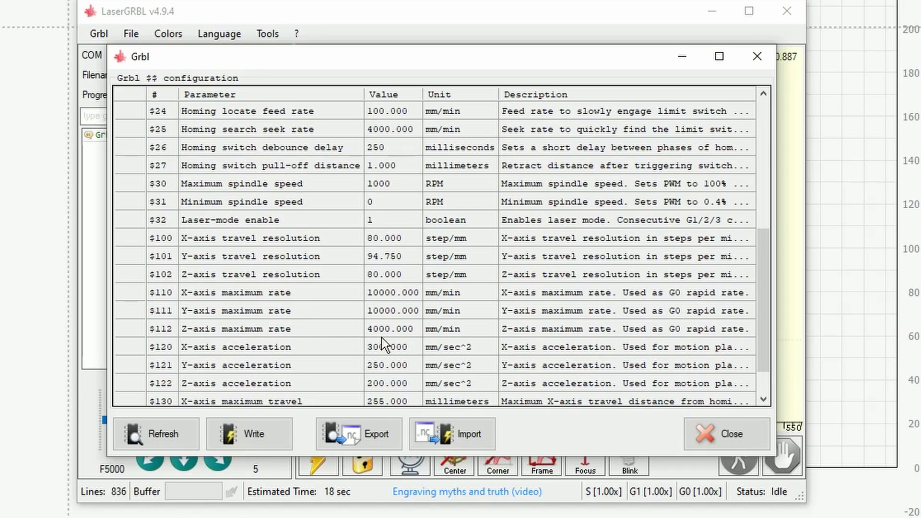
{"action": "left_click", "coordinate": [388, 258]}
{"action": "left_click", "coordinate": [387, 258]}
{"action": "left_click_drag", "start_coordinate": [406, 258], "coordinate": [352, 264]}
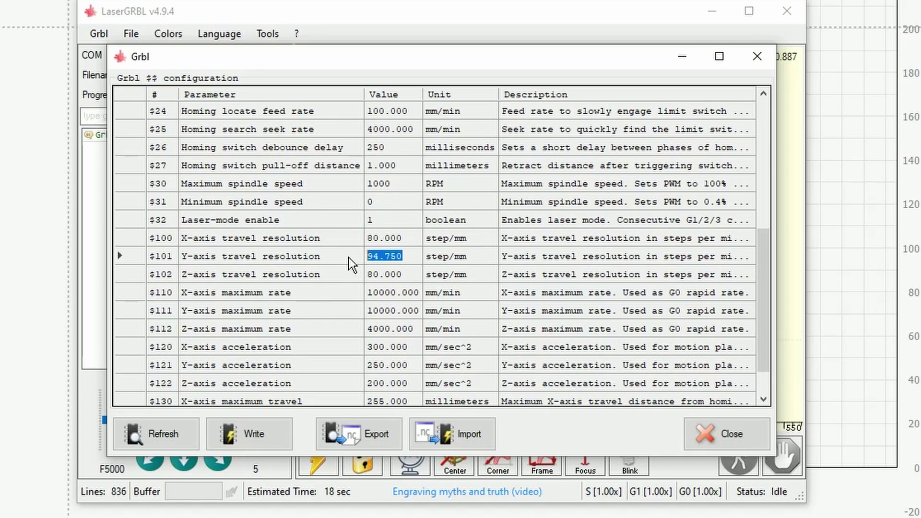
{"action": "type", "text": "80"}
{"action": "left_click", "coordinate": [385, 317]}
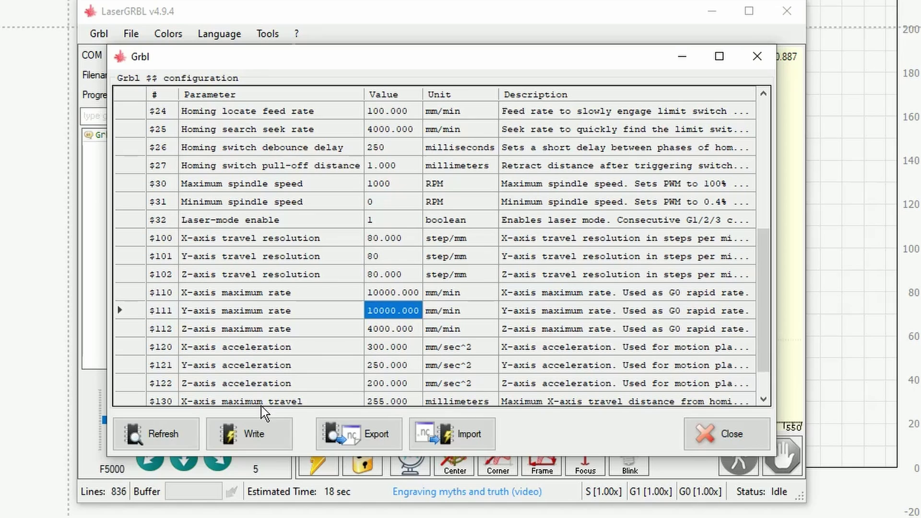
{"action": "left_click", "coordinate": [254, 435]}
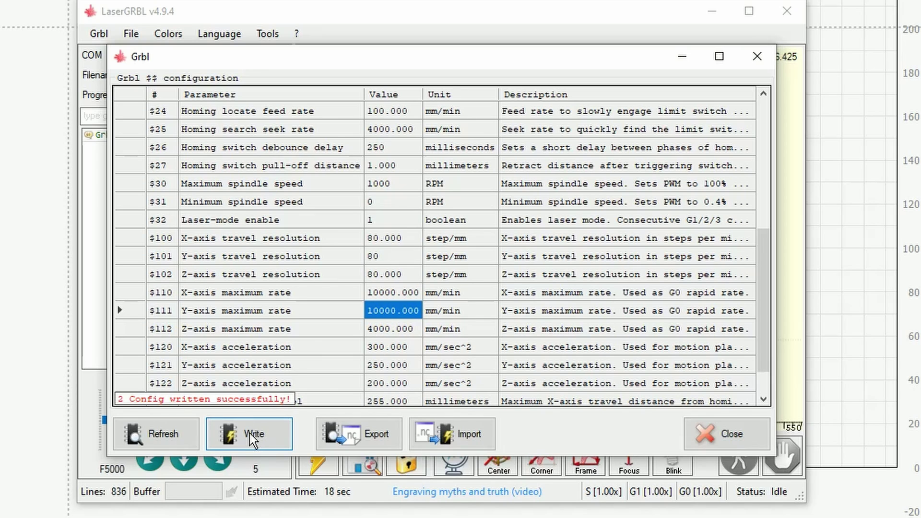